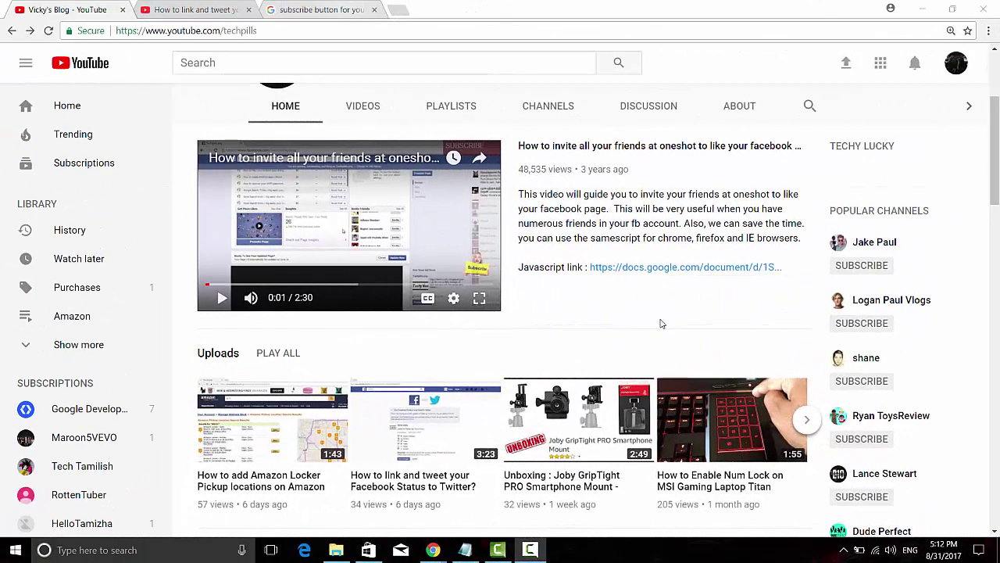
Check the subscribe watermark on the channel page, then move to the 'How to link and tweet' video
scroll(375, 242, "up", 3)
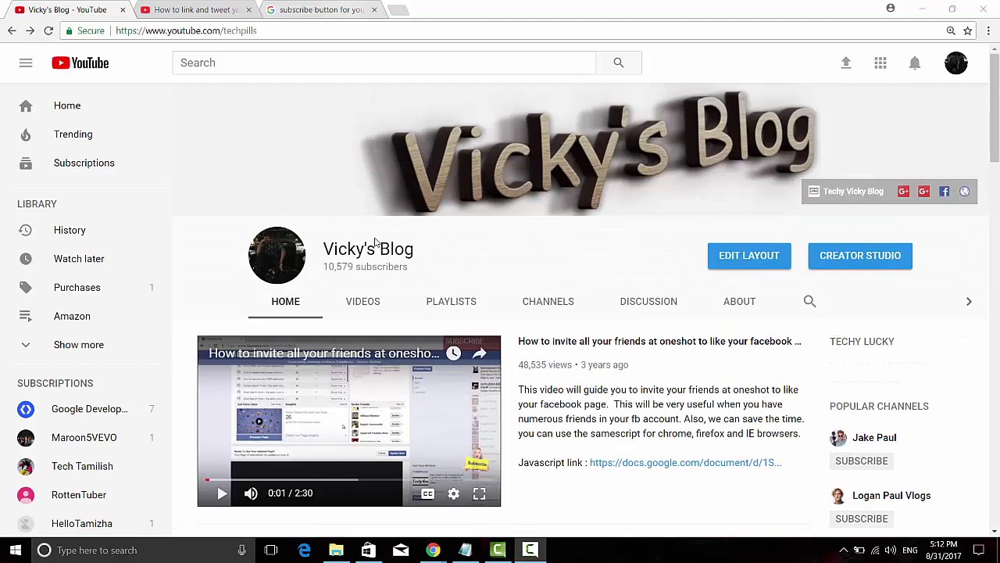
scroll(383, 243, "down", 2)
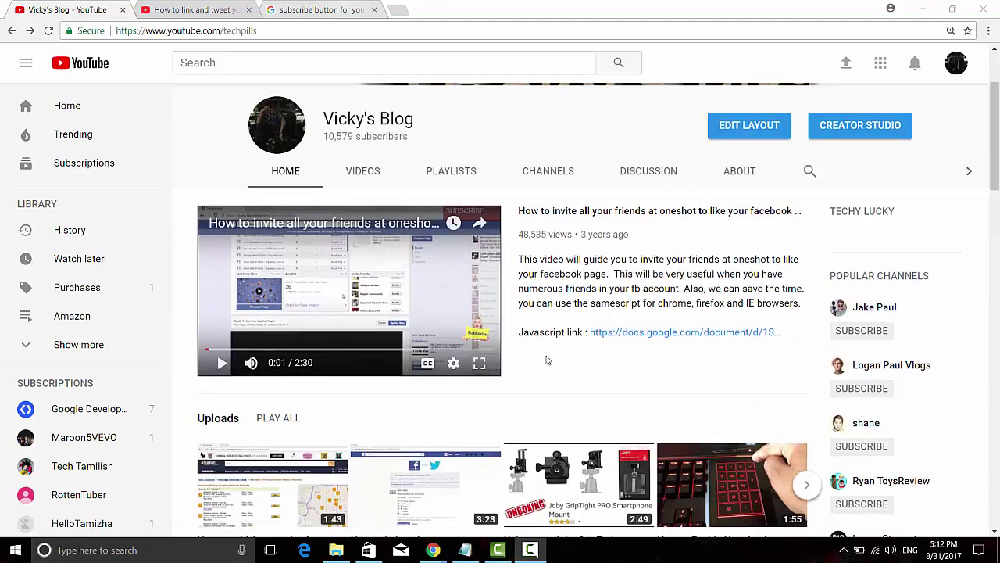
mouse_move(482, 338)
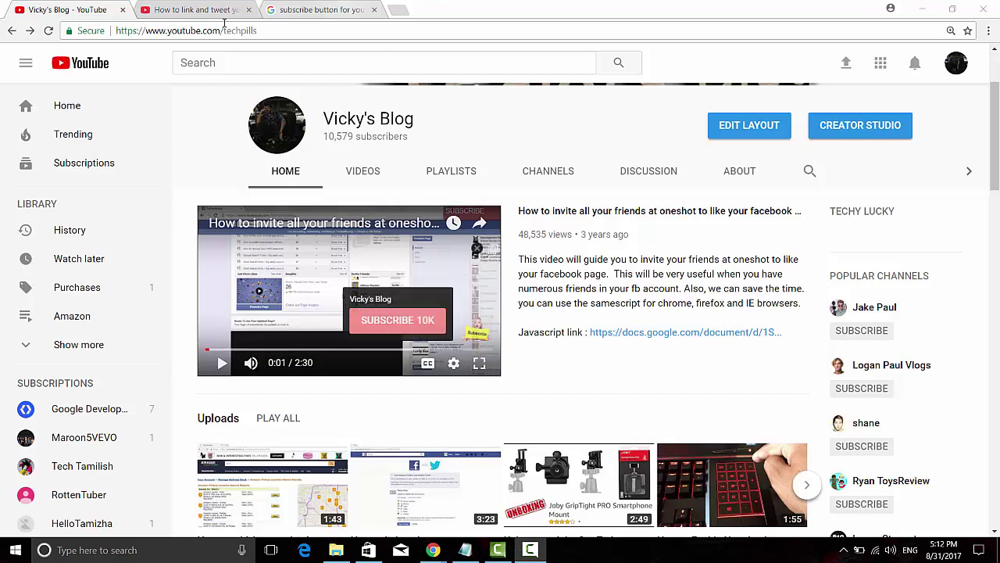
key("ctrl+Tab")
mouse_move(624, 405)
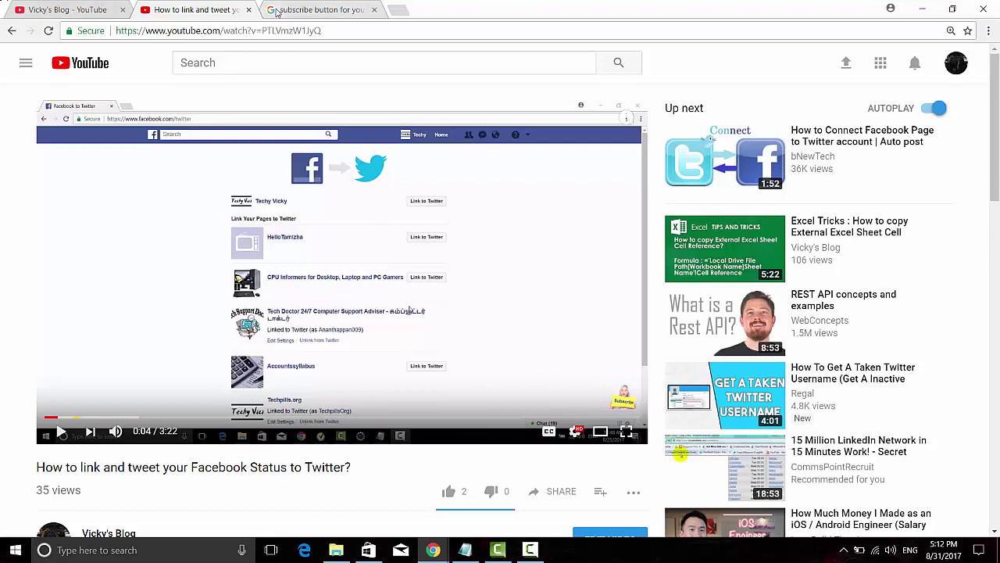
Change the Google Images search to 'subscribe gif button' and browse the results
left_click(305, 10)
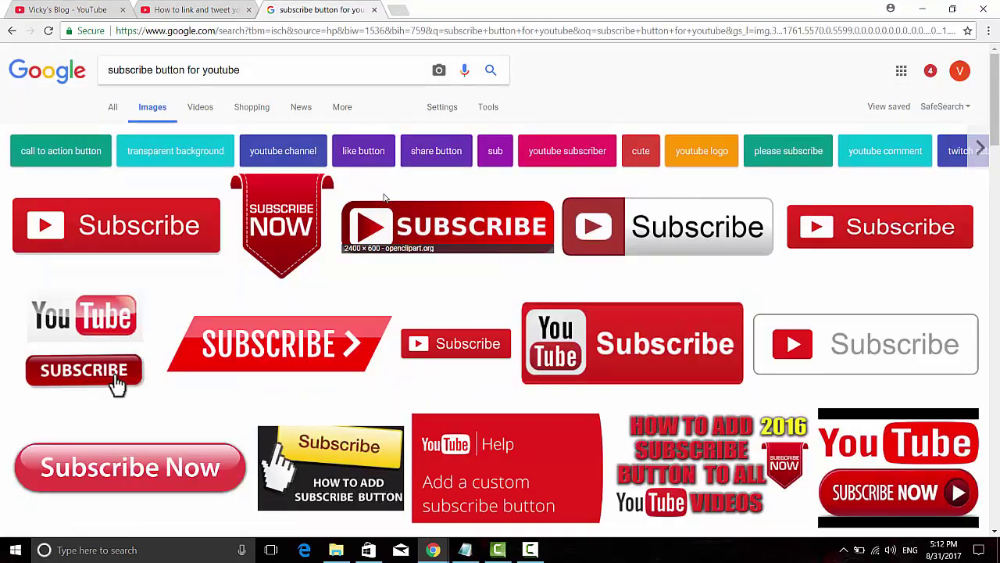
scroll(406, 254, "down", 10)
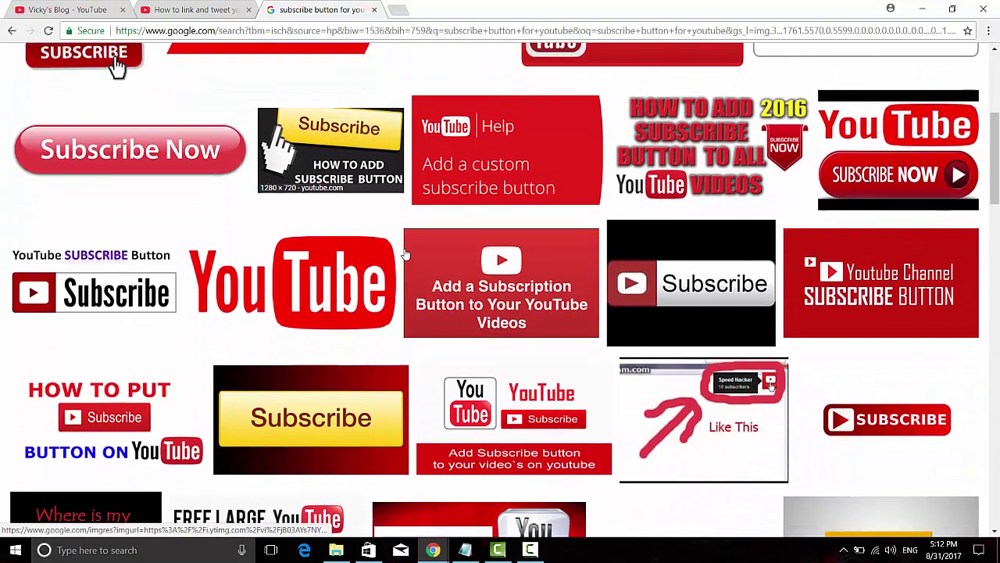
scroll(406, 254, "down", 15)
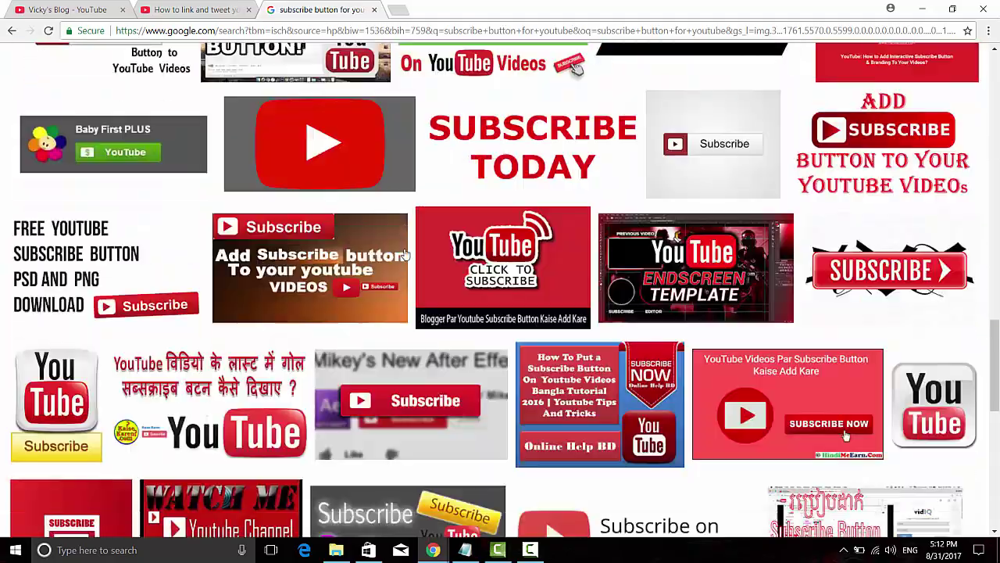
scroll(405, 254, "up", 20)
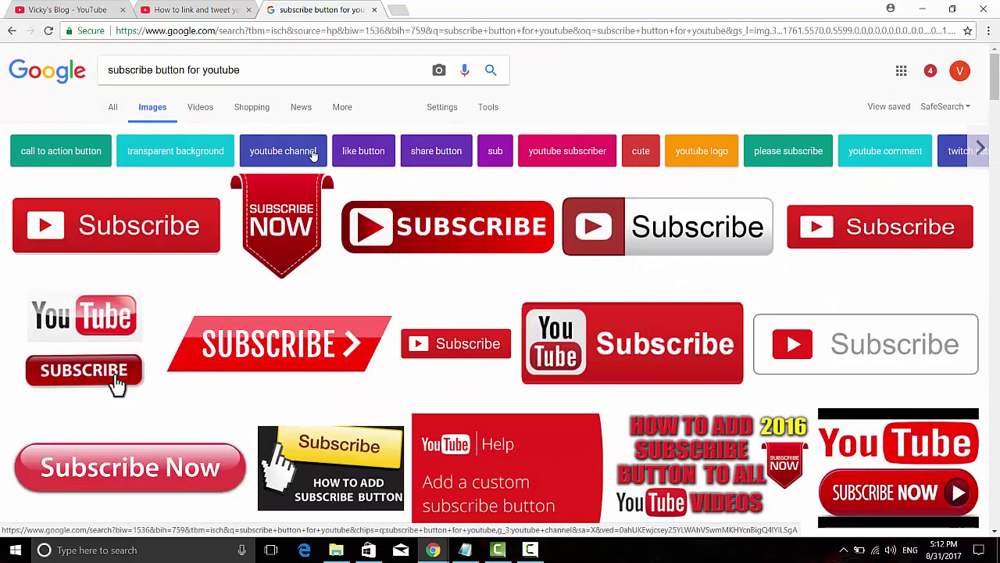
double_click(176, 70)
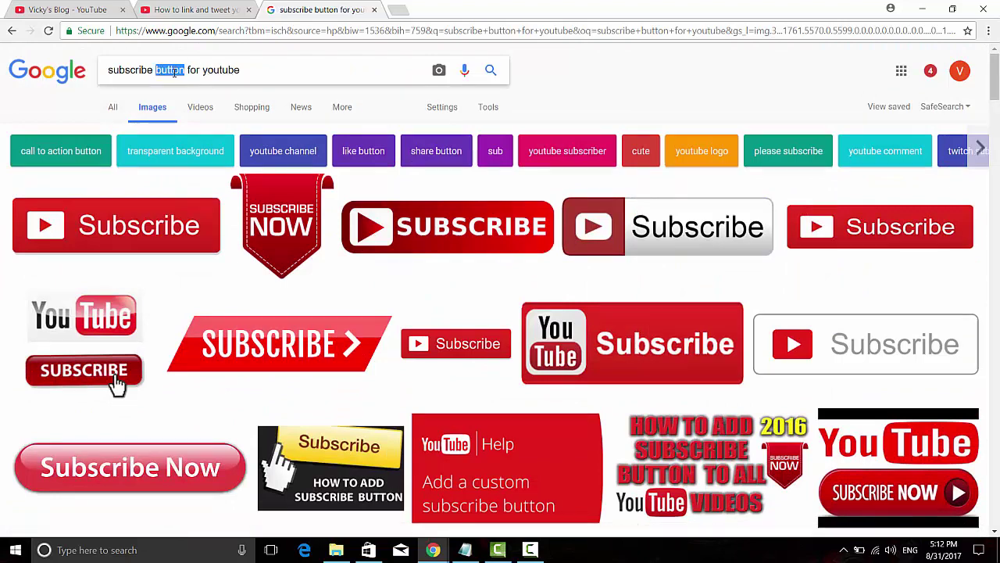
type("gif")
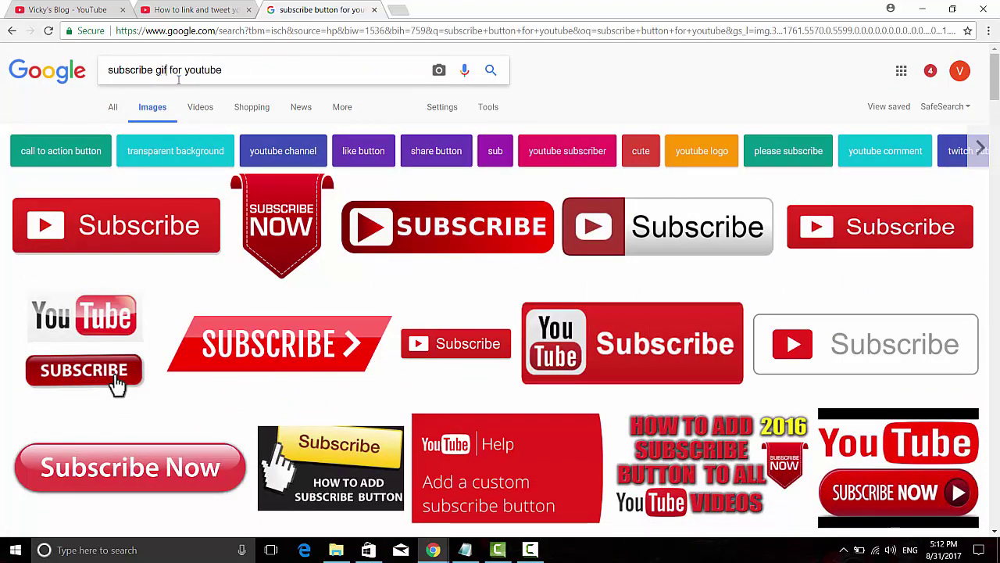
type(" button")
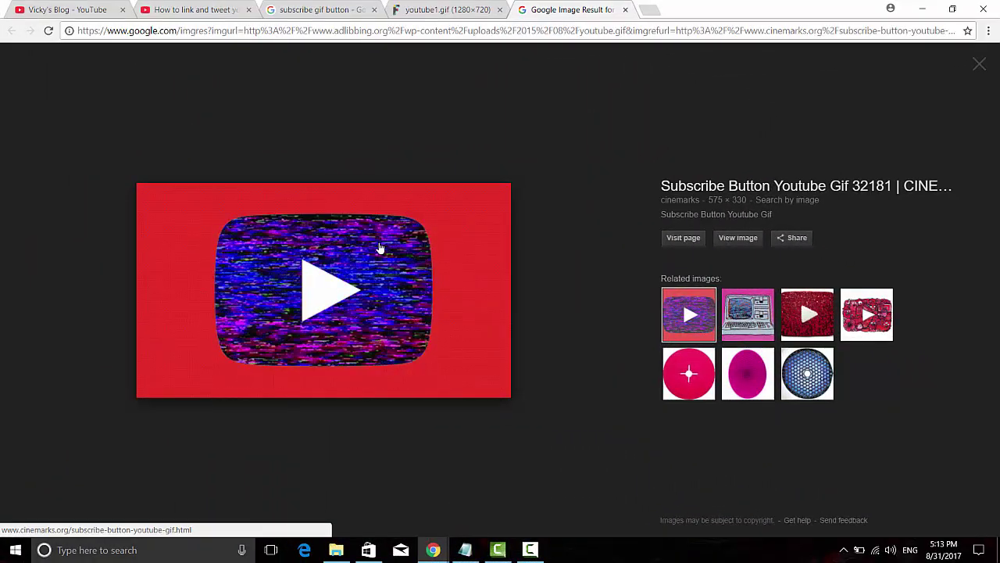
Save the subscribe GIF result as youtubesubscribe.gif
right_click(380, 248)
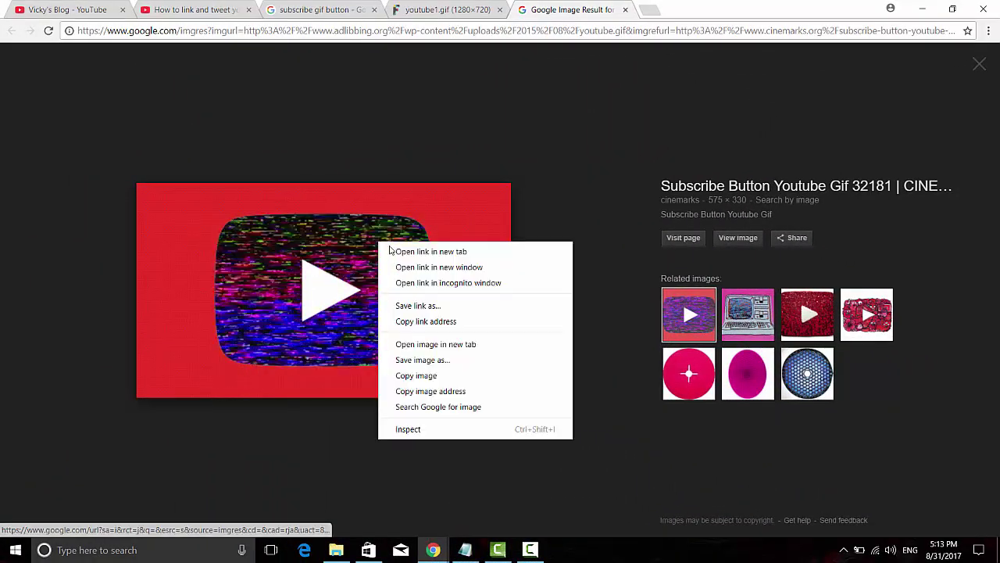
left_click(436, 362)
left_click(383, 294)
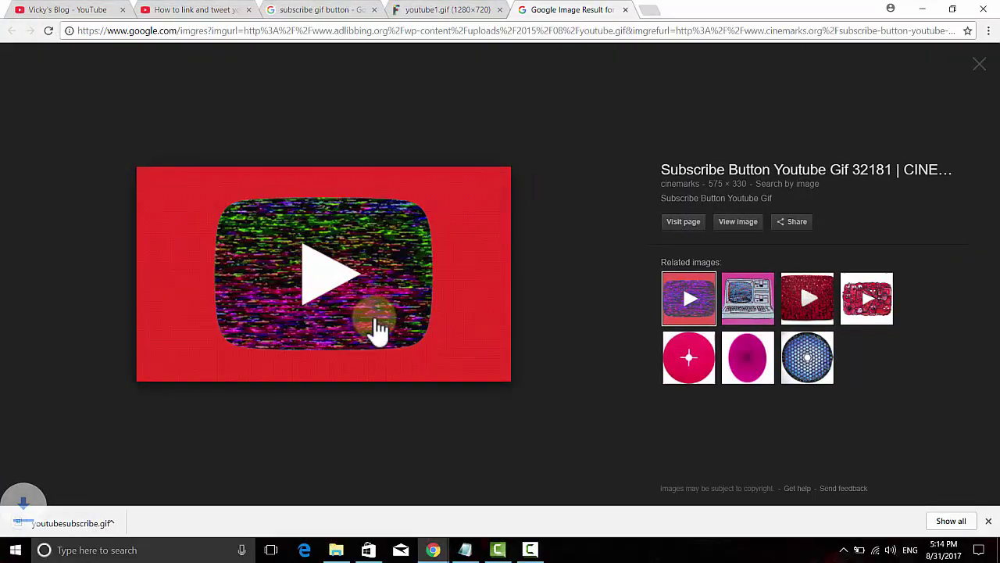
Open the Branding page under CHANNEL in Creator Studio from the channel page
left_click(210, 15)
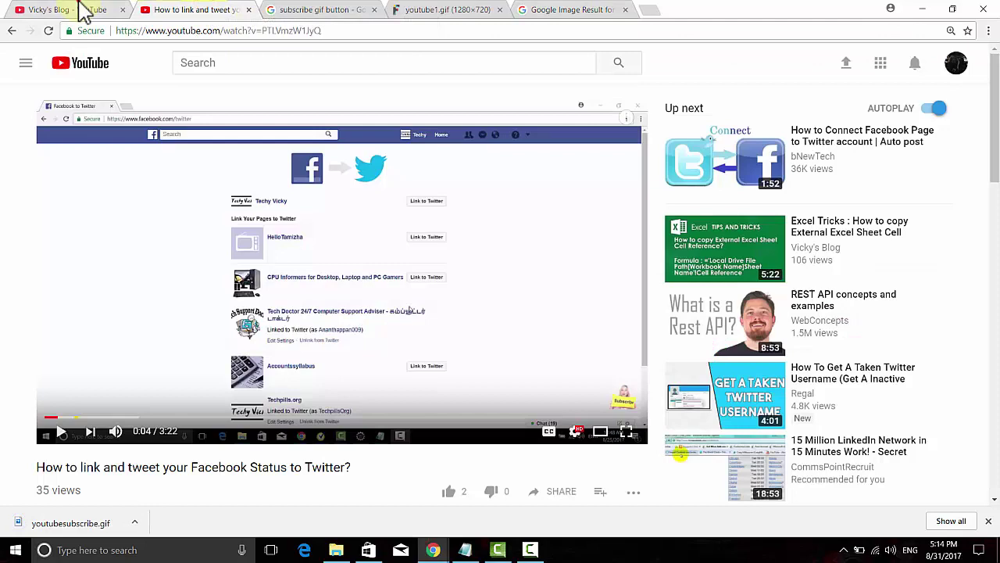
left_click(78, 10)
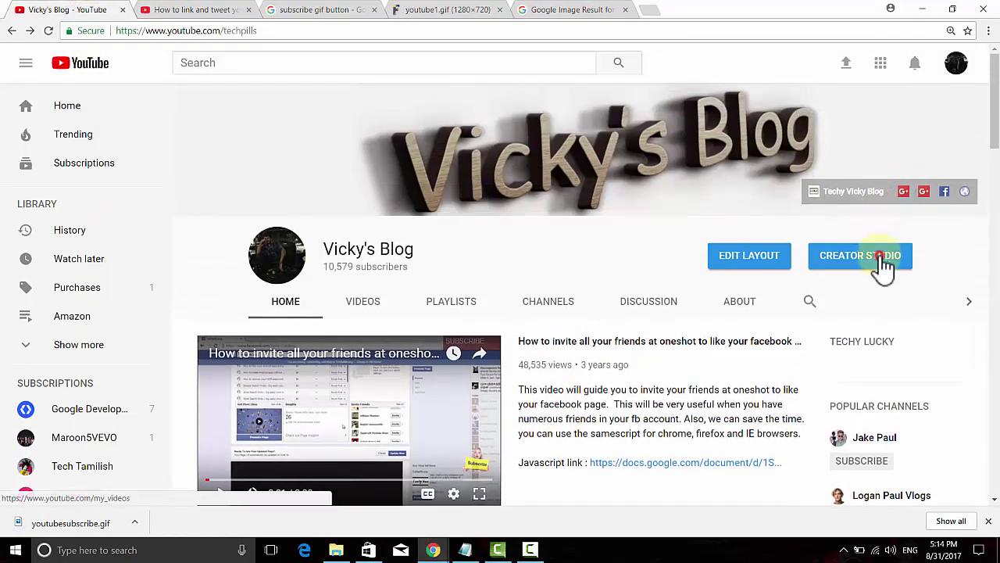
left_click(879, 256)
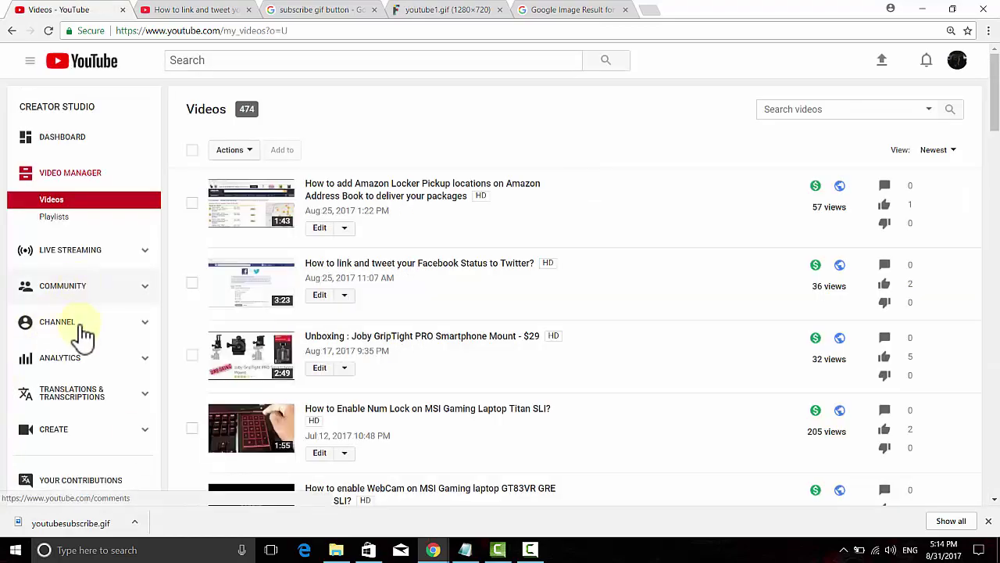
left_click(115, 335)
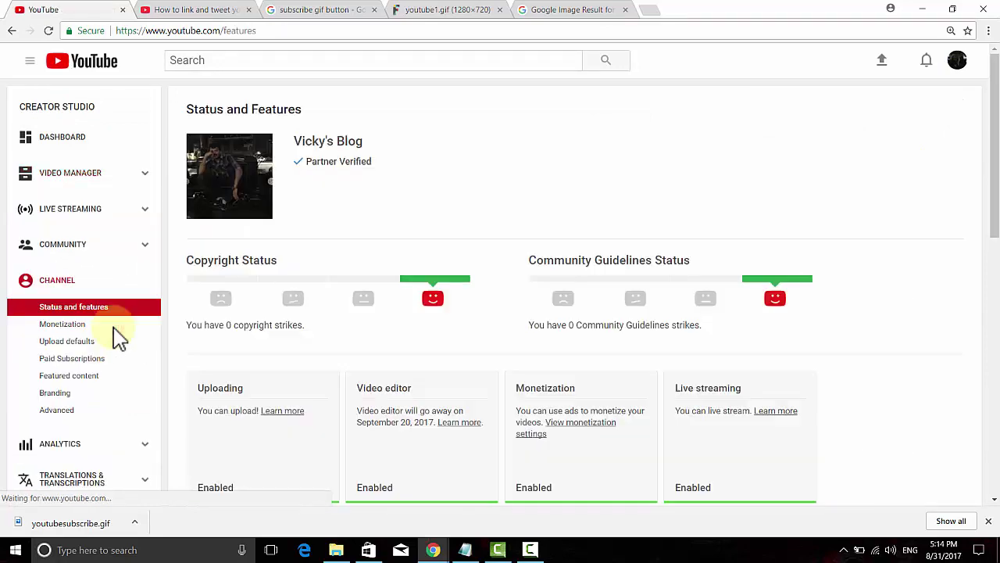
left_click(53, 394)
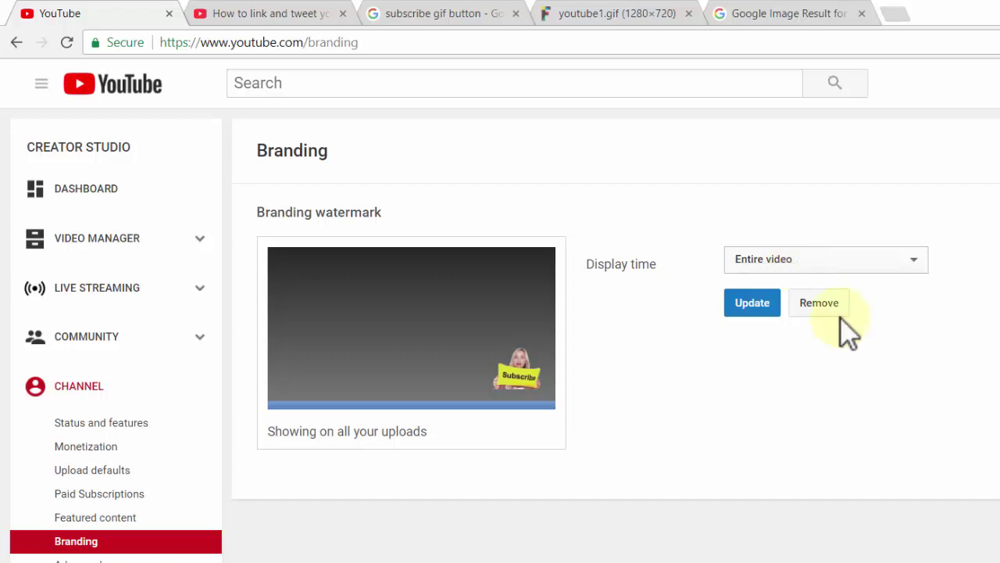
Remove the current watermark and upload youtubesubscribe.gif as the new branding watermark
left_click(819, 306)
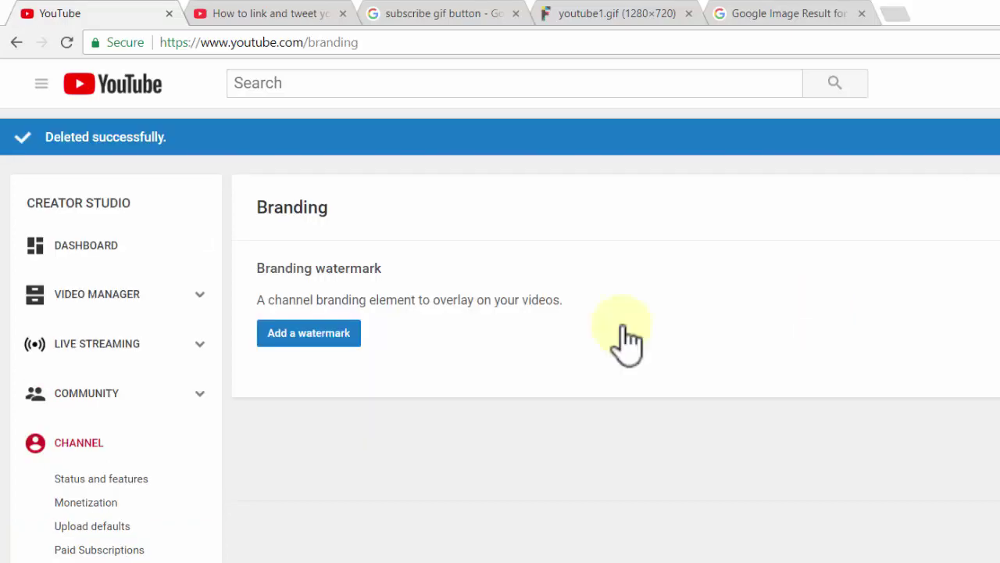
left_click(301, 334)
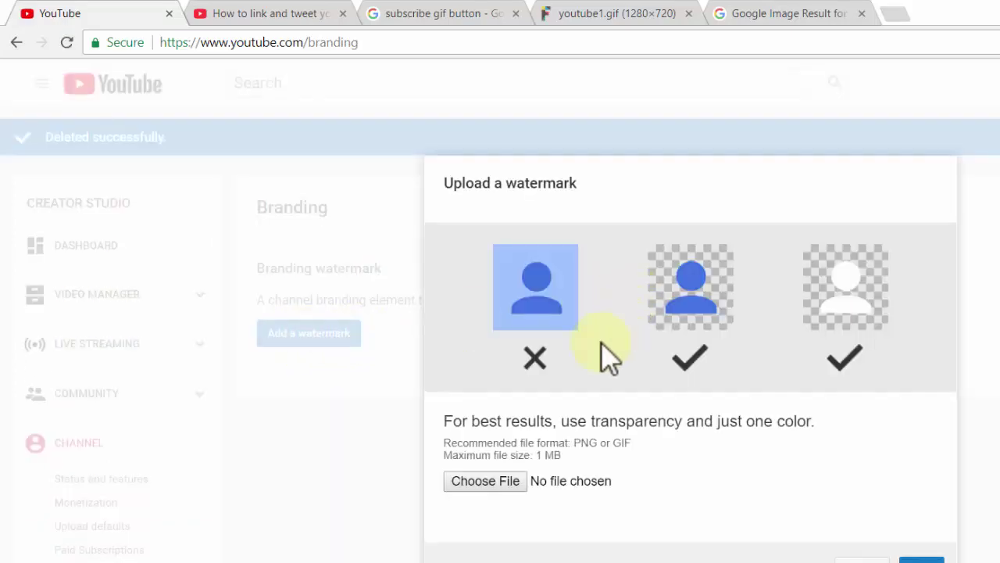
left_click(516, 485)
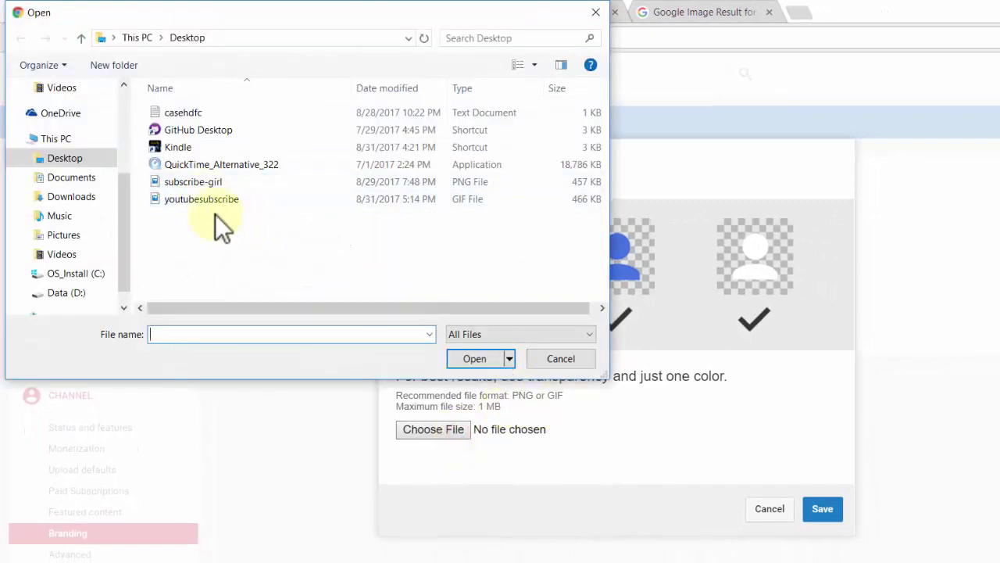
left_click(195, 201)
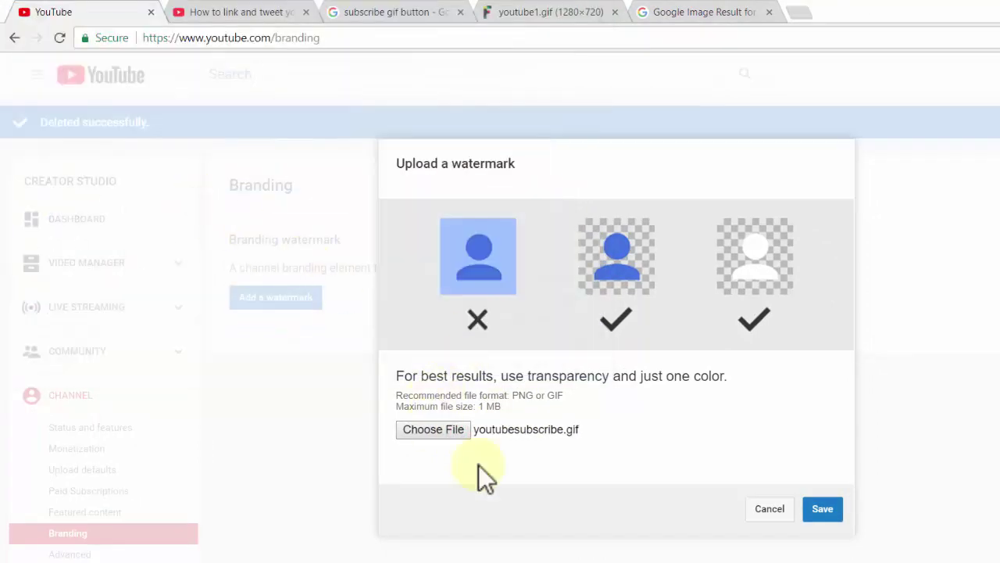
left_click(822, 508)
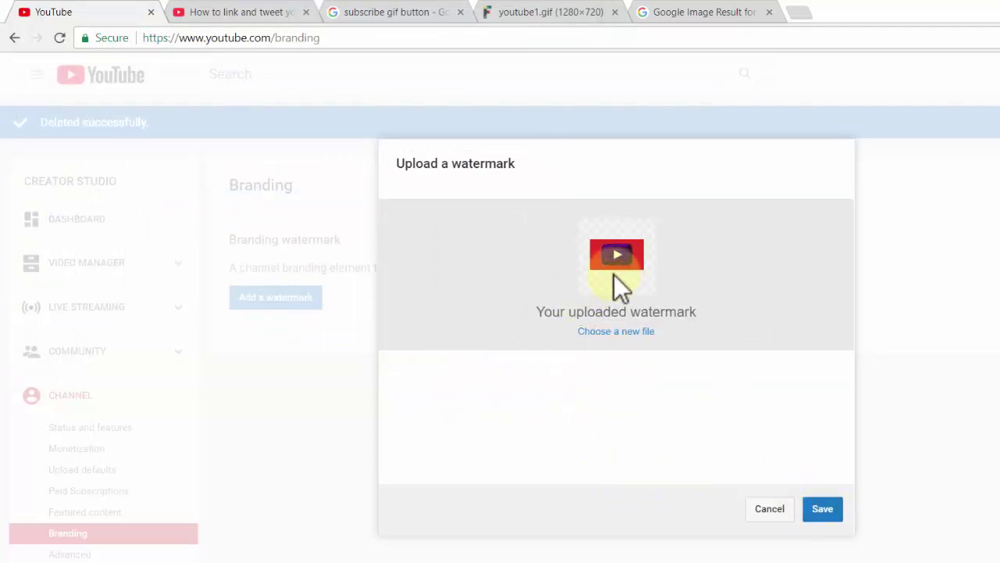
left_click(830, 504)
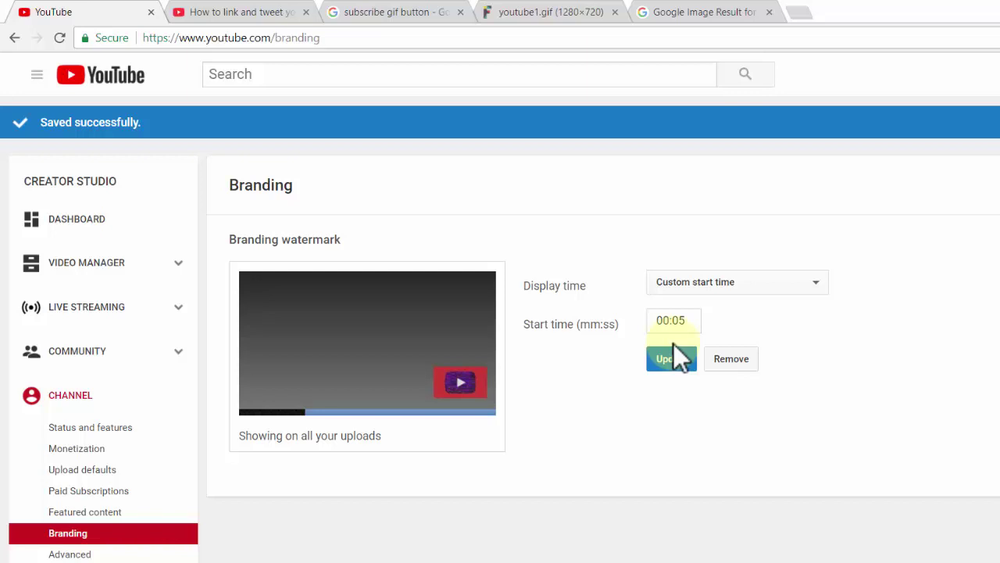
Change the watermark display time from the 00:05 custom start to Entire video
left_click(730, 286)
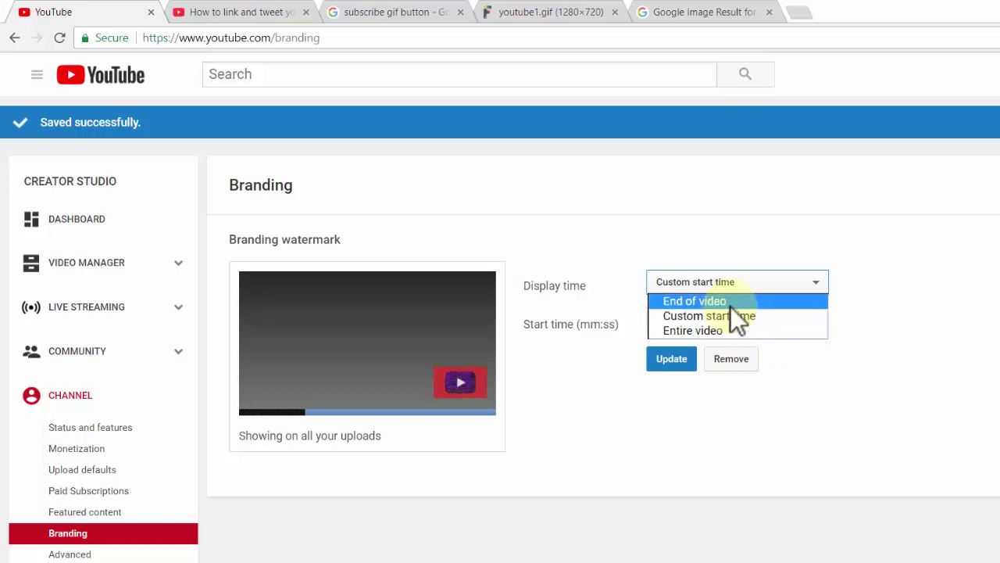
left_click(707, 331)
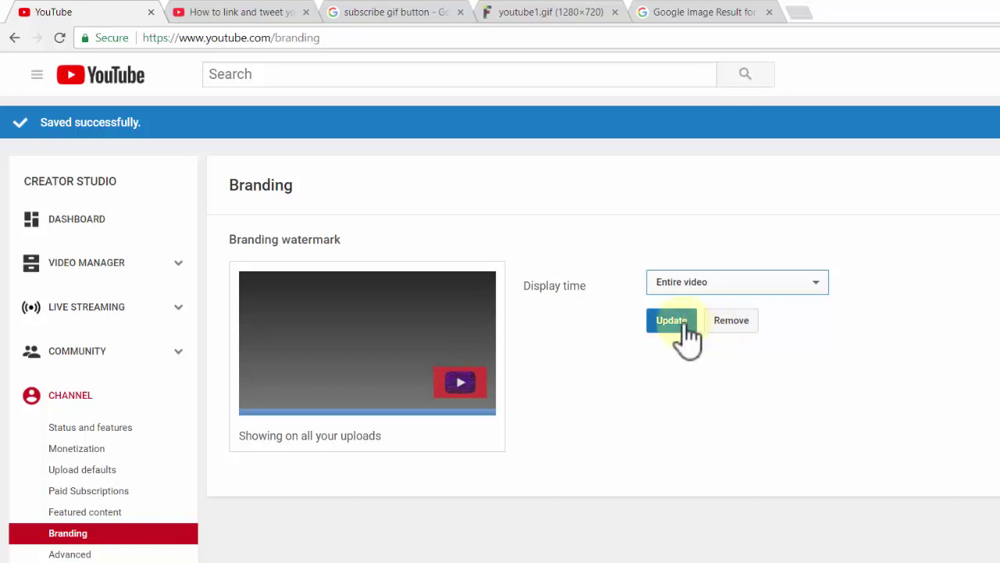
left_click(683, 321)
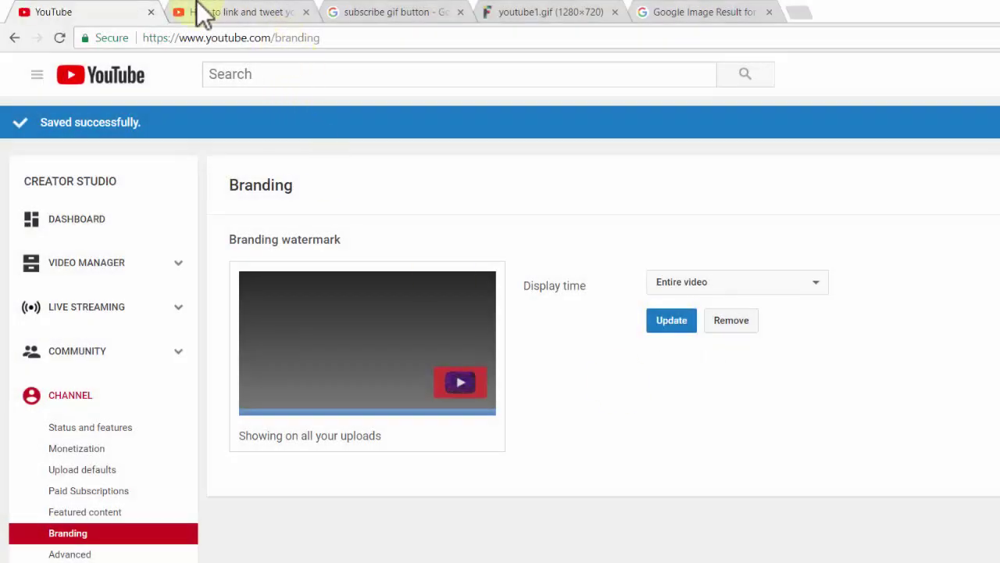
left_click(201, 11)
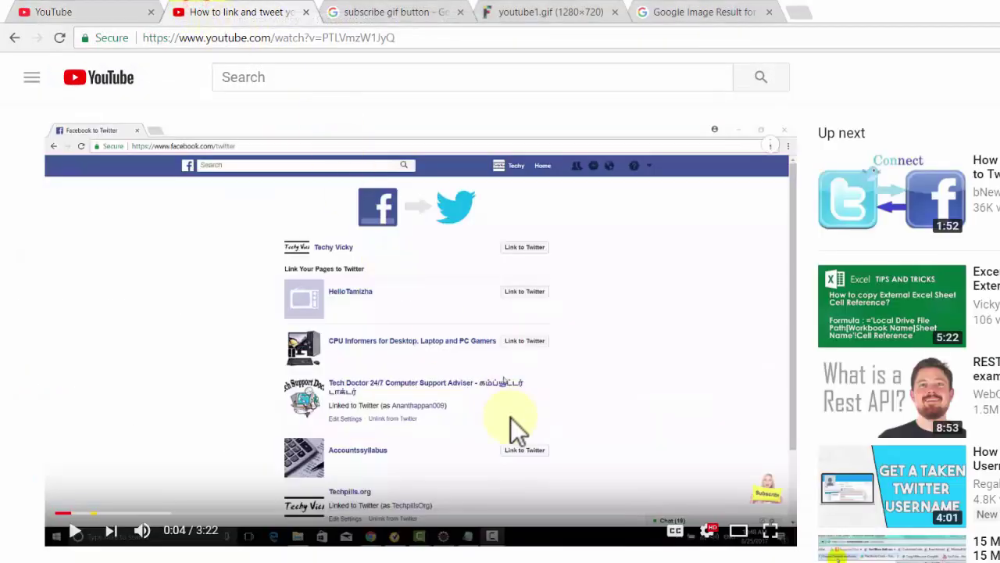
left_click(766, 509)
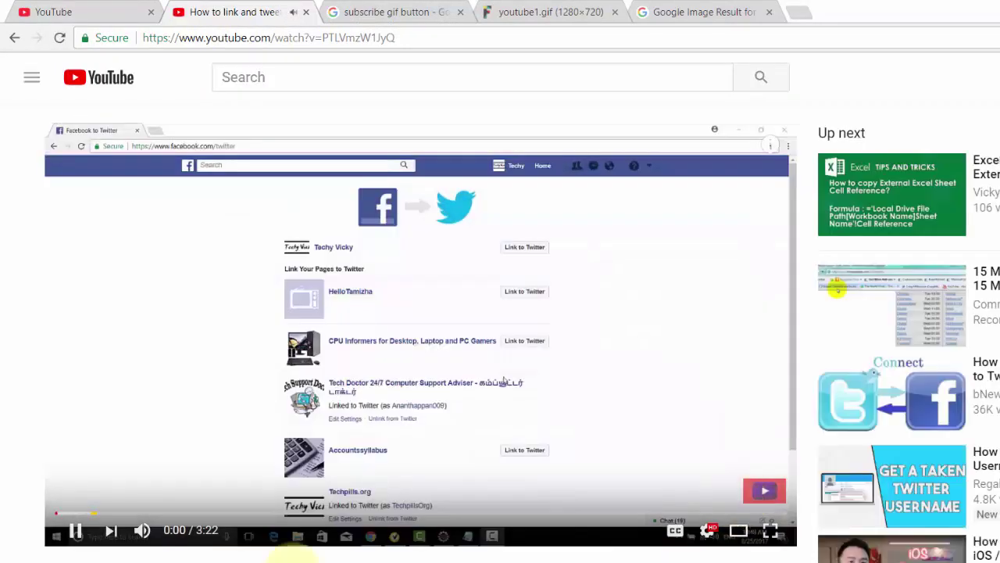
left_click(323, 416)
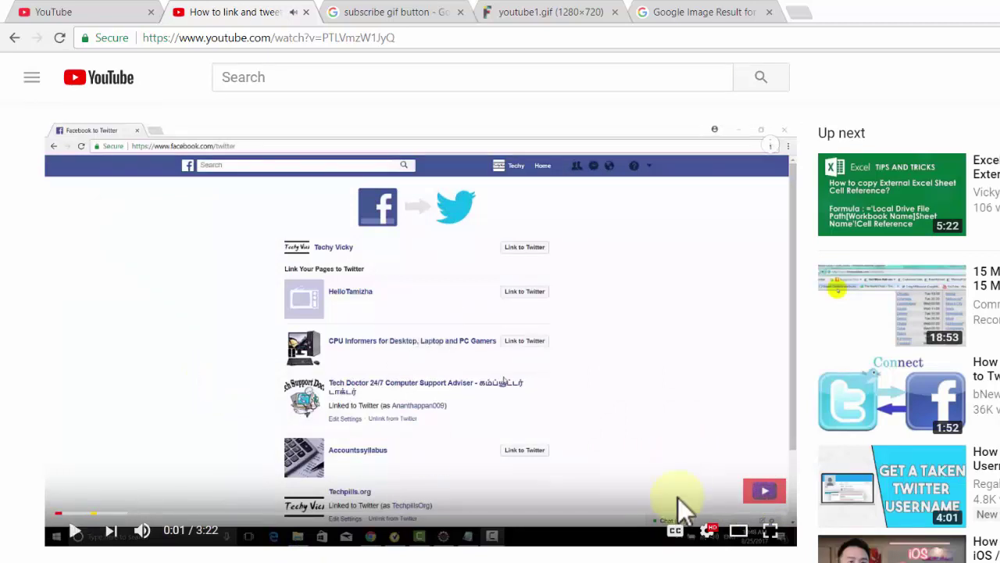
mouse_move(766, 508)
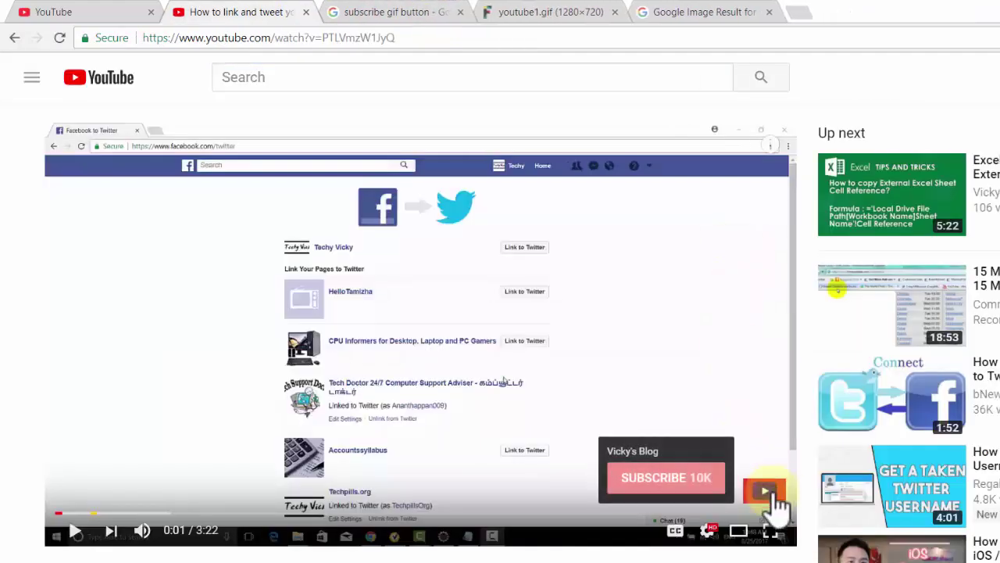
left_click(93, 10)
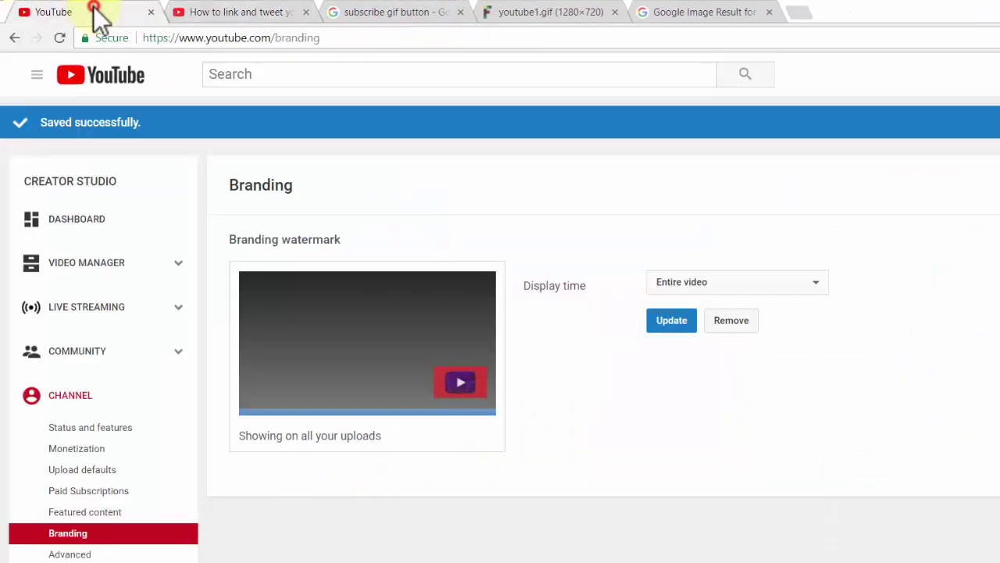
Remove the old watermark and upload the subscribe-girl PNG as the new one
left_click(730, 282)
left_click(728, 281)
left_click(729, 323)
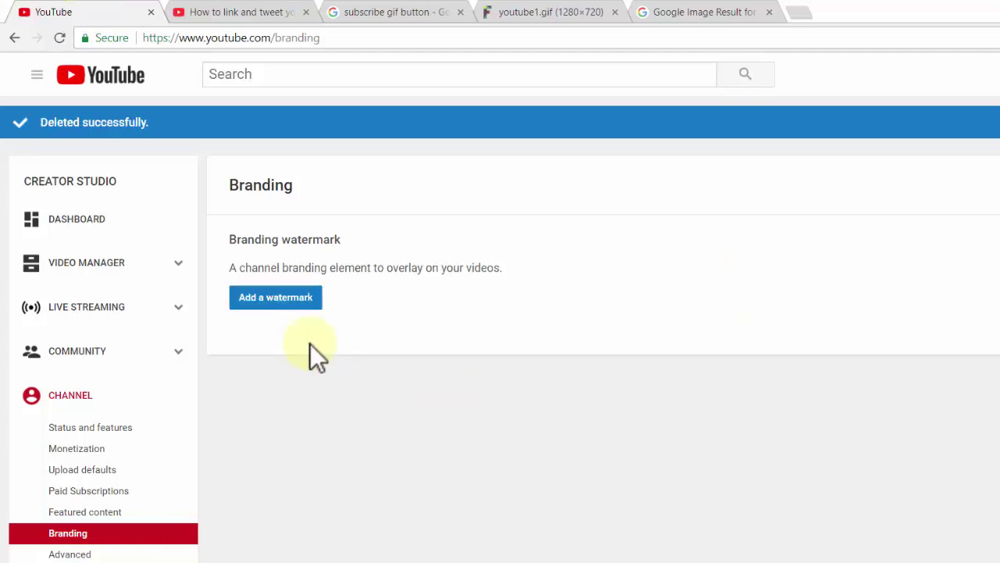
left_click(297, 299)
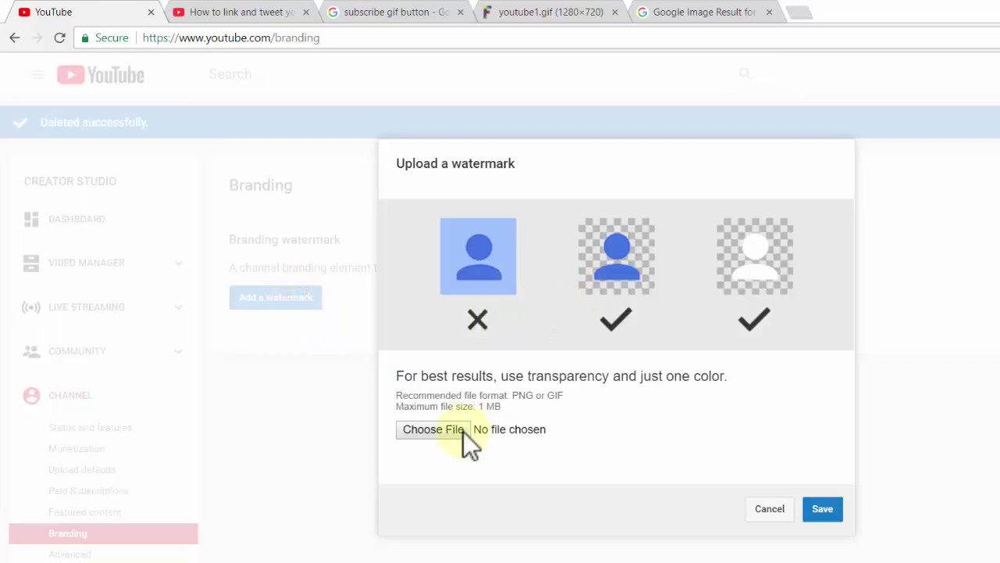
left_click(447, 429)
double_click(187, 184)
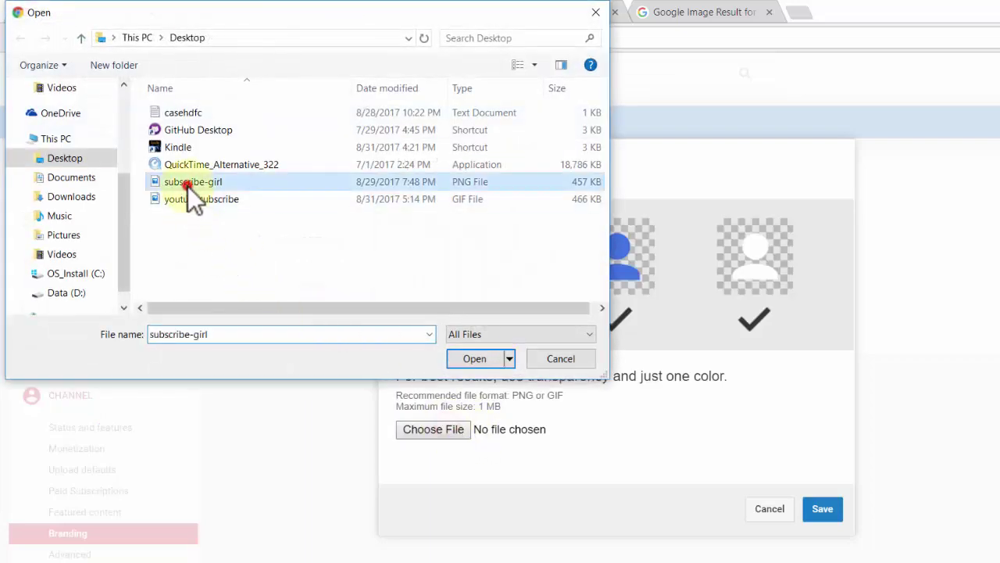
left_click(821, 512)
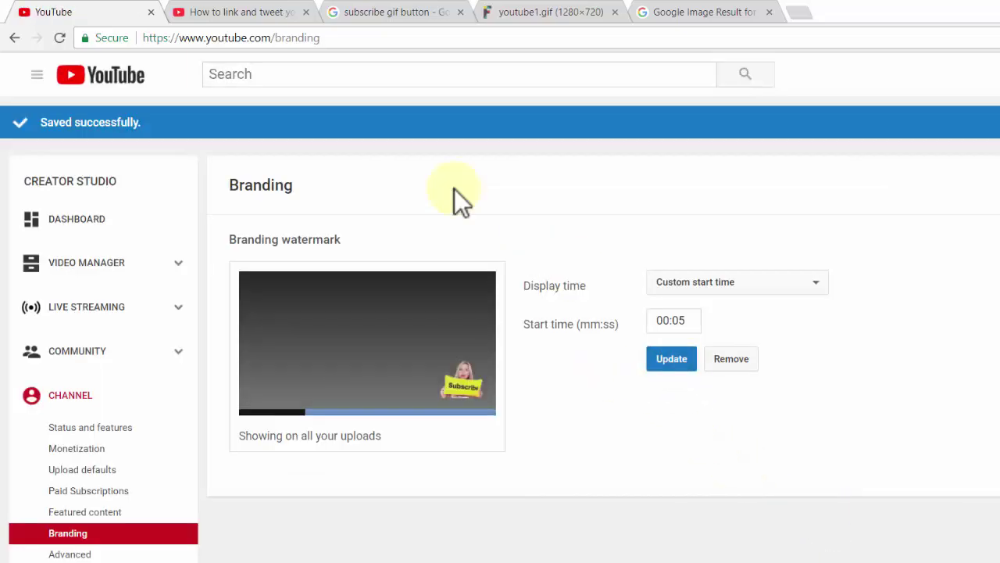
Set the new watermark's display time to Entire video and apply it
left_click(739, 281)
left_click(728, 329)
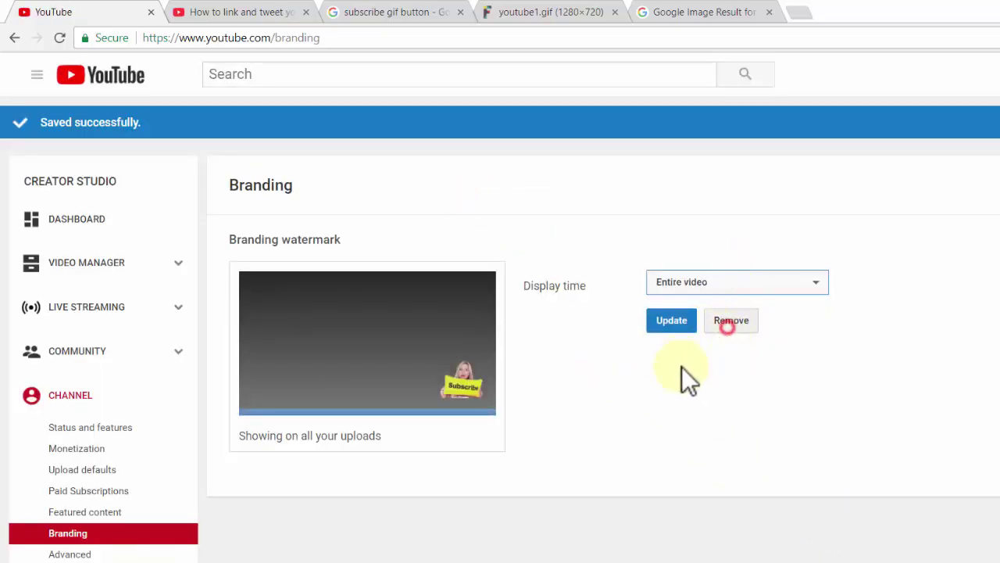
left_click(688, 320)
left_click(675, 320)
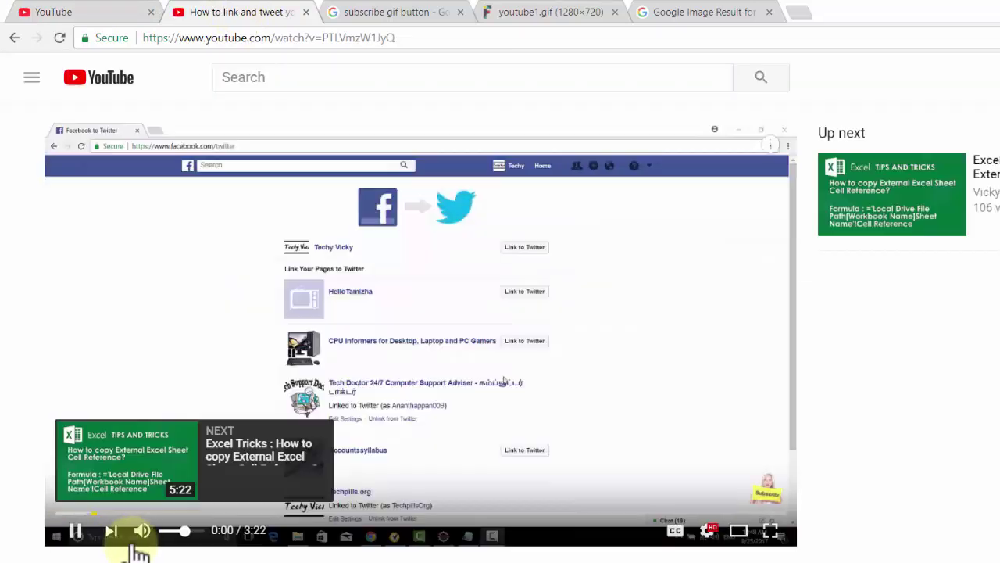
Mute the video and bring up the watermark's channel subscribe card in the lower-right corner
left_click(141, 530)
mouse_move(775, 520)
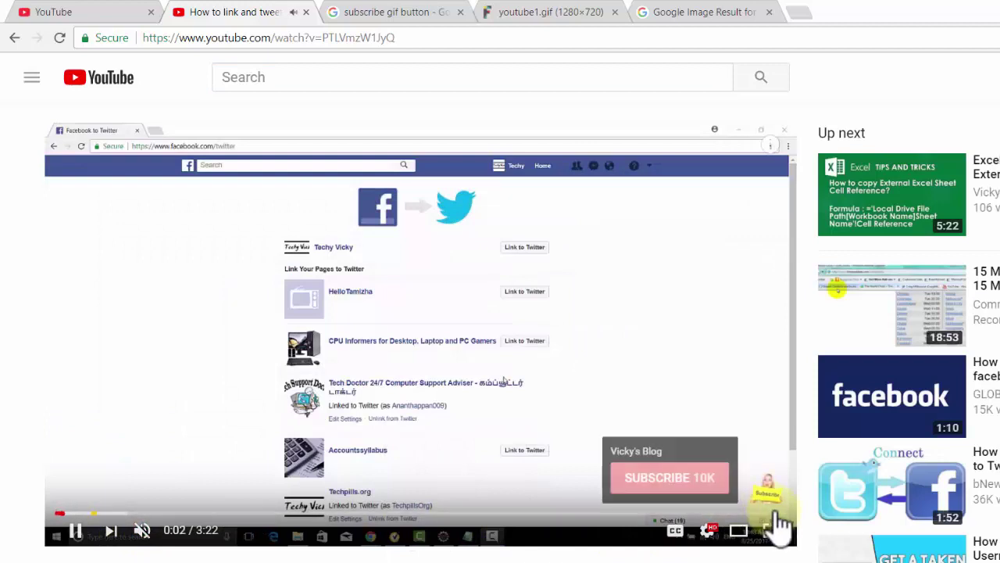